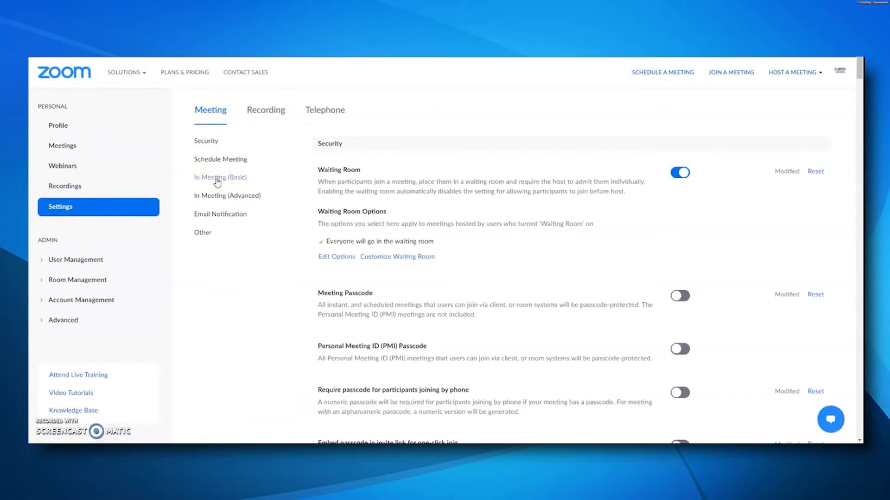
In In Meeting (Basic) settings, toggle Polling off and back on so meeting polls are enabled.
left_click(217, 181)
left_click(239, 179)
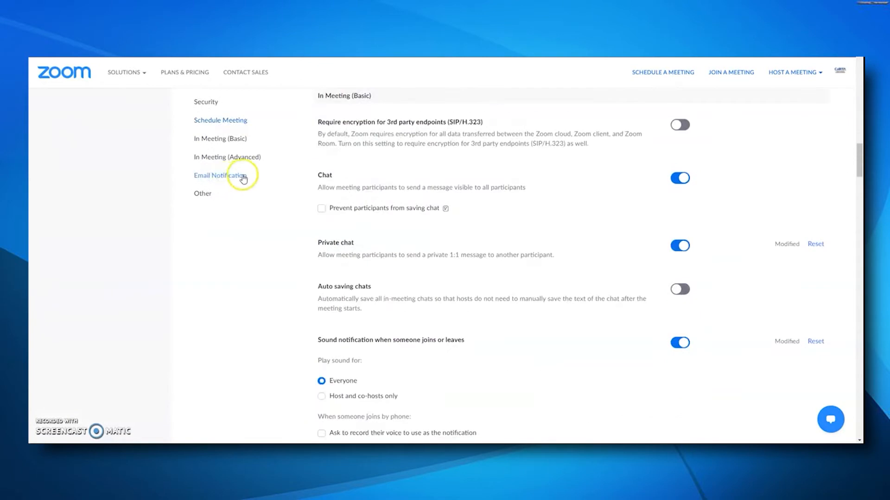
scroll(420, 167, "down", 1)
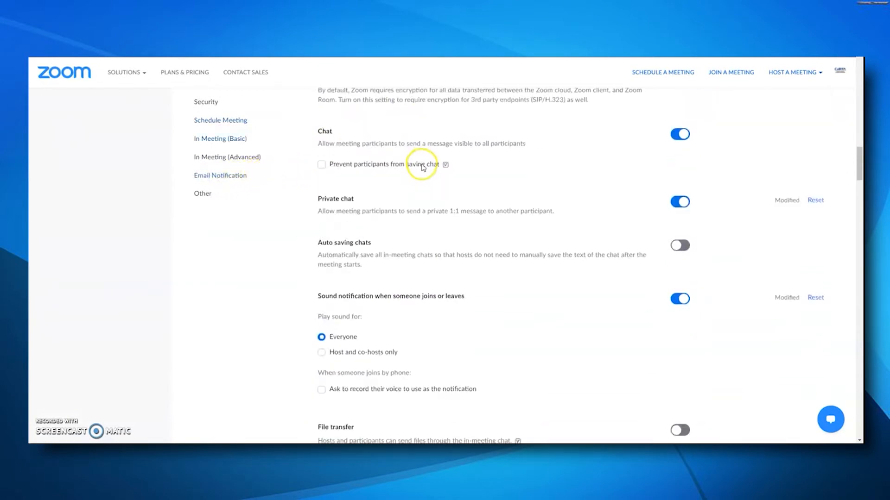
scroll(423, 168, "down", 4)
scroll(424, 185, "down", 4)
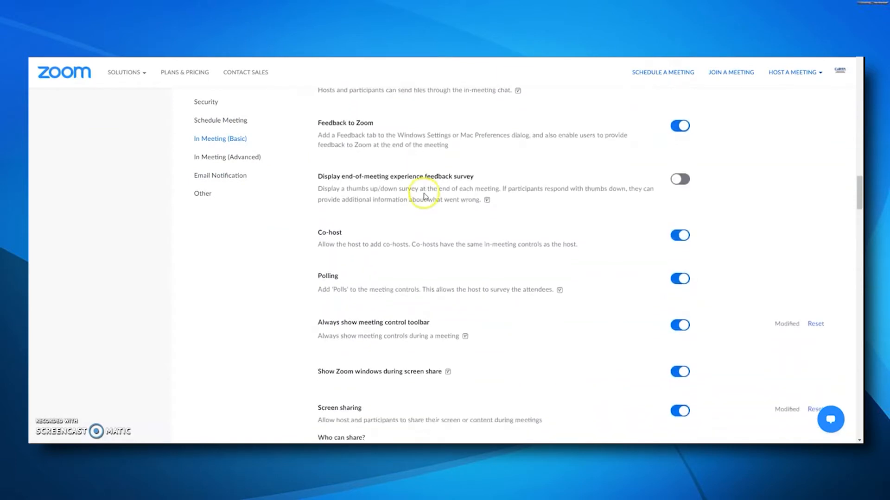
scroll(425, 196, "down", 1)
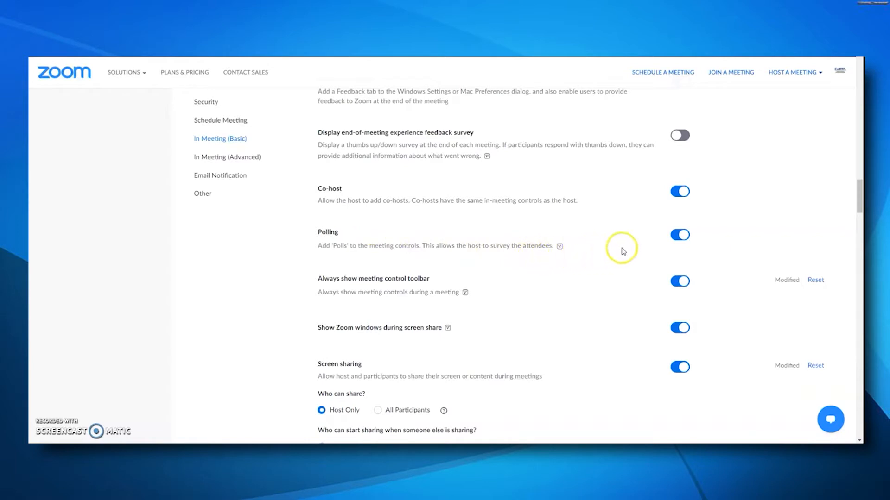
left_click(675, 231)
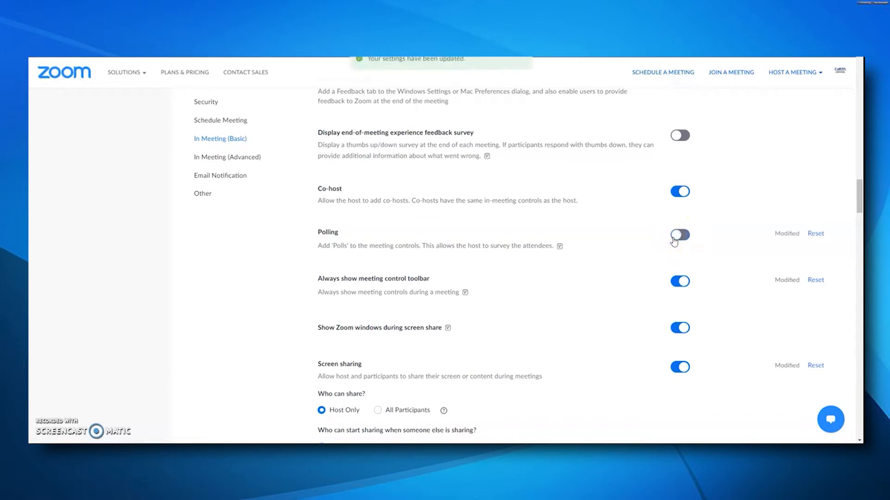
left_click(682, 235)
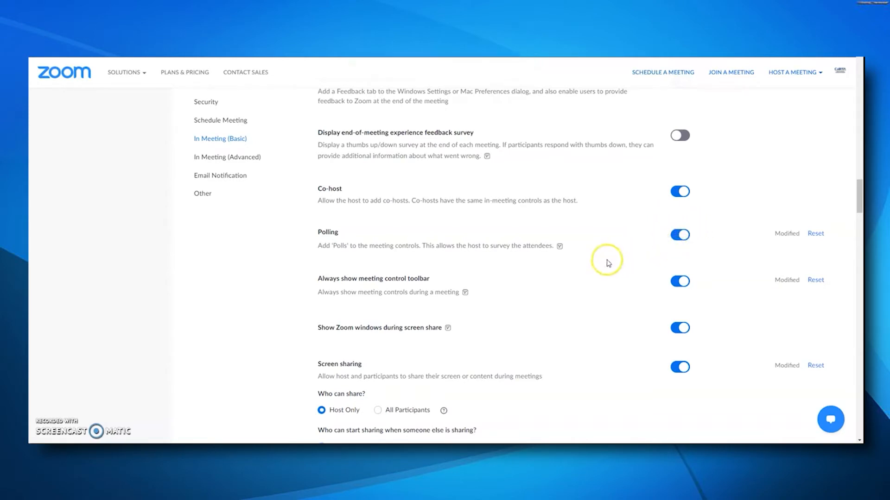
scroll(608, 263, "up", 1)
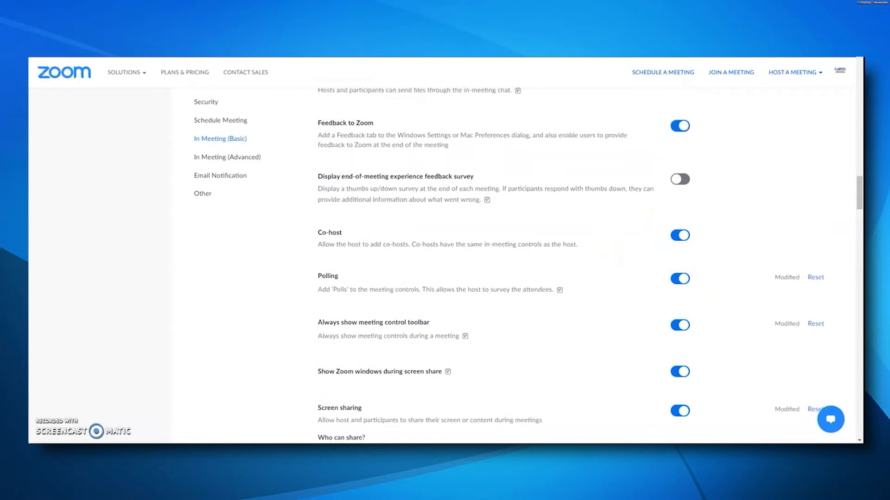
Open My Board Meeting from the Meetings list and scroll to its empty poll section.
left_click(531, 112)
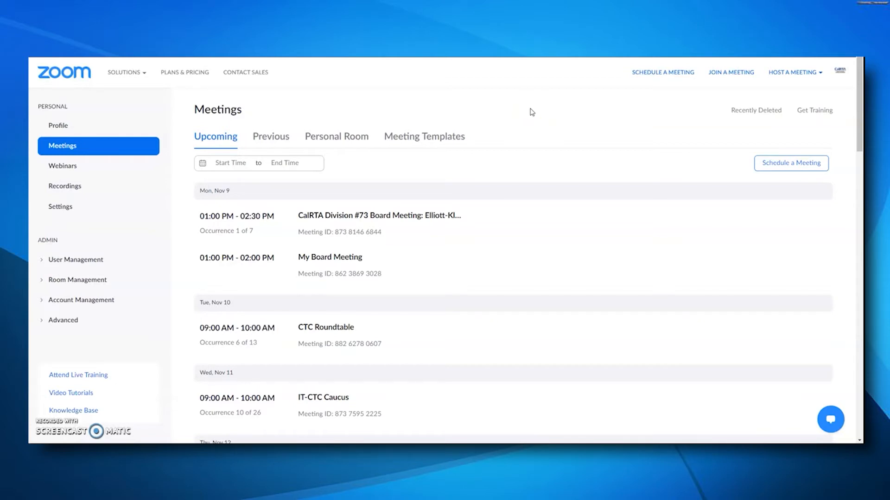
mouse_move(358, 265)
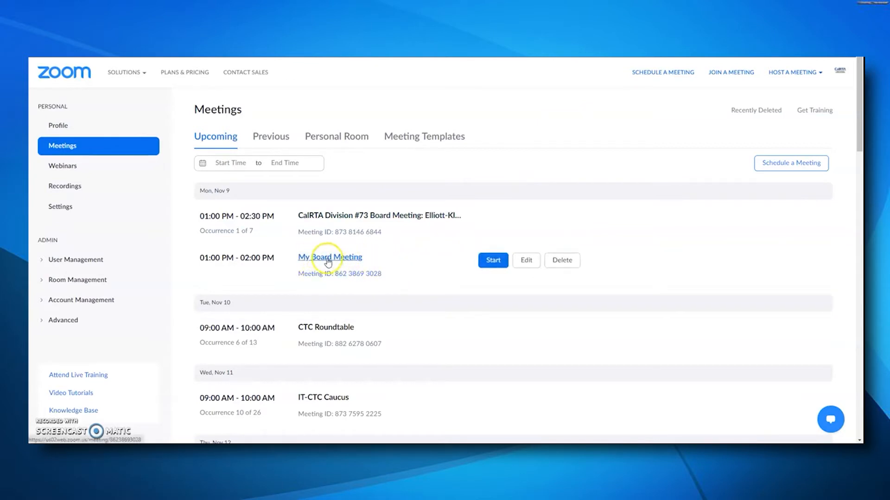
left_click(352, 258)
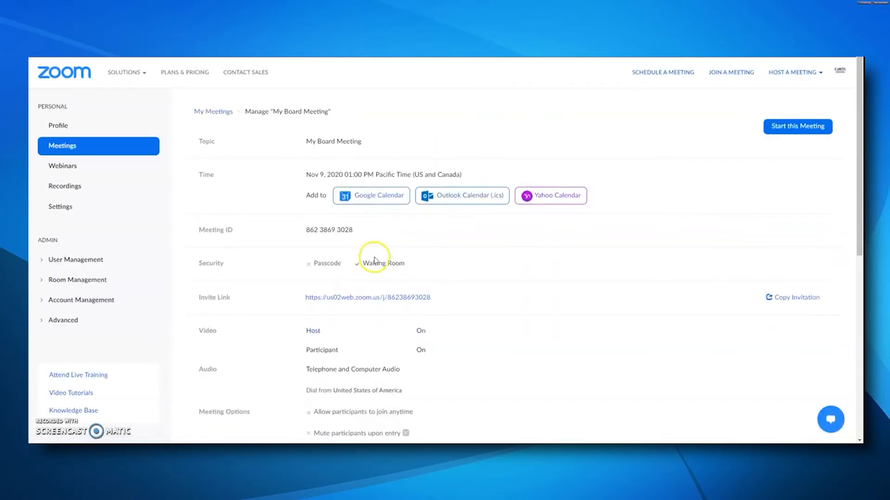
scroll(505, 262, "down", 5)
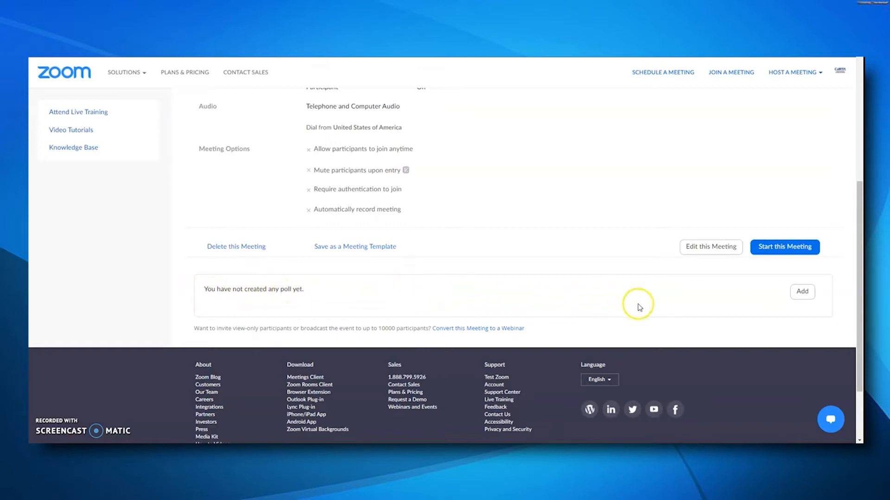
Add a poll titled 'My Zoom Poll' asking 'How comfortable are you using Zoom?'.
left_click(805, 296)
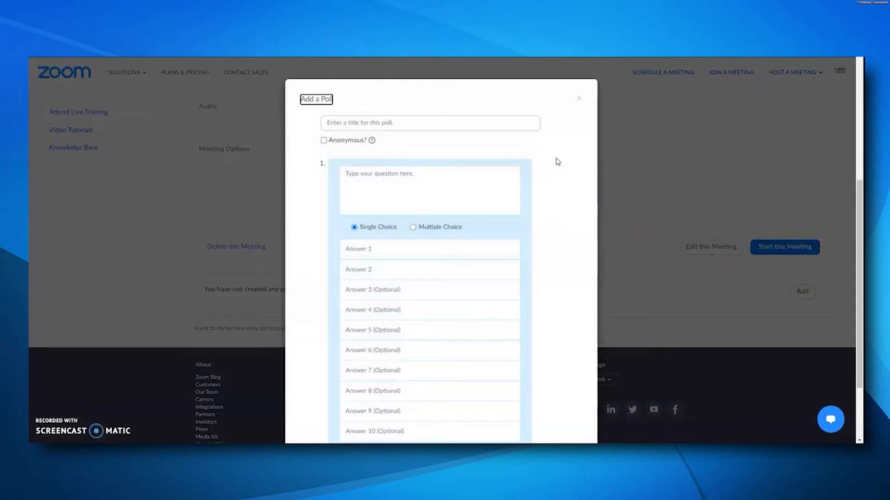
left_click(419, 126)
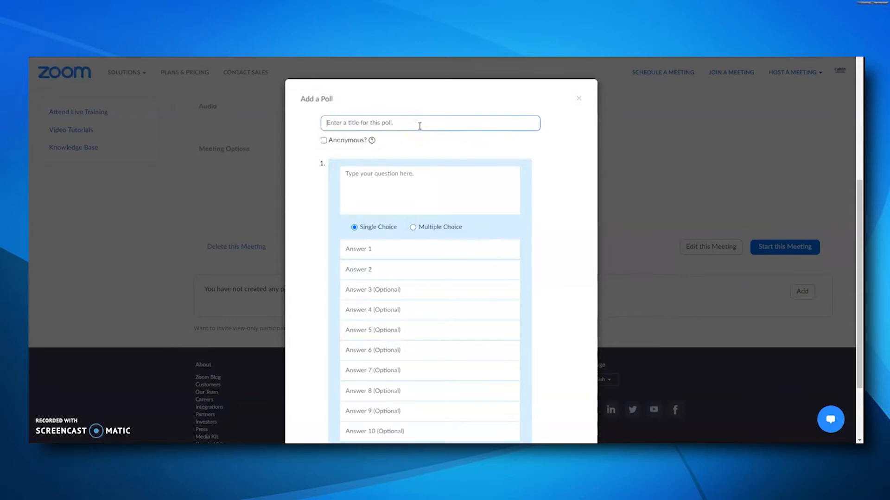
type("My Zoom Poll")
left_click(354, 174)
type("How comfortable are you using Zoom?")
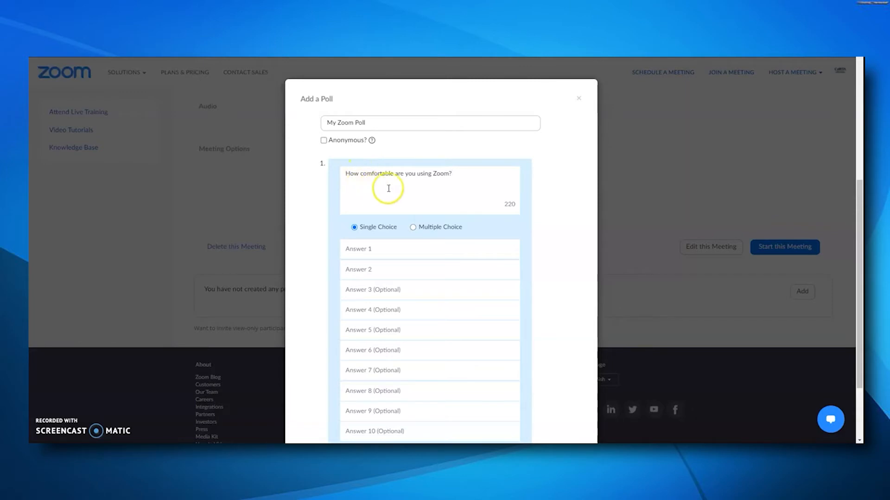
scroll(345, 200, "down", 2)
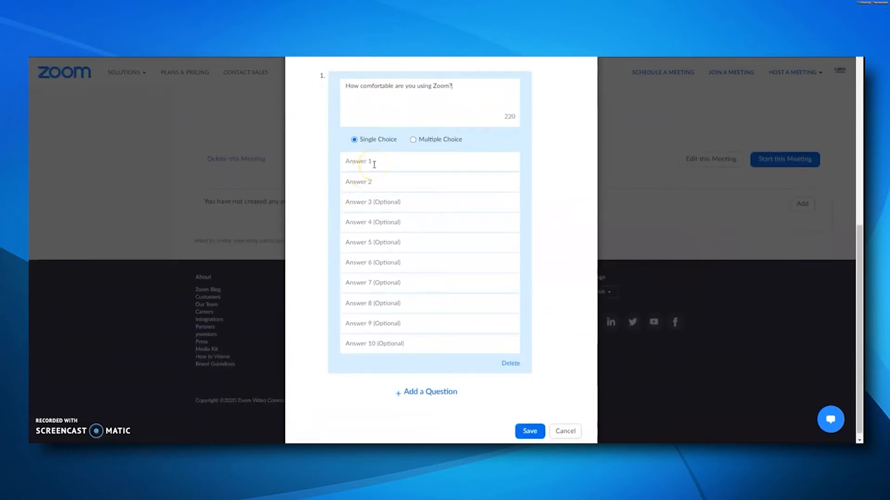
Make question 1 multiple choice: Very comfortable, Somewhat comfortable, Not very comfortable.
left_click(411, 141)
left_click(365, 160)
type("Very comfortable")
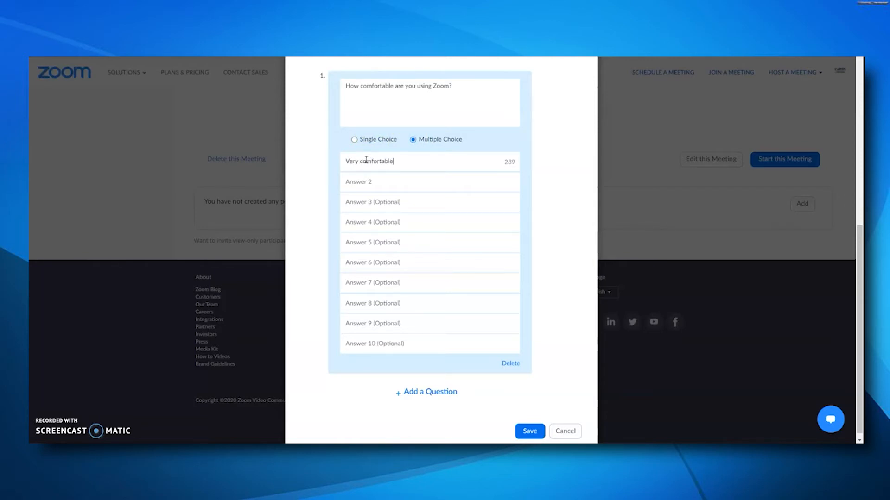
left_click(379, 182)
type("Somewhat comfortable")
left_click(384, 201)
type("Not very")
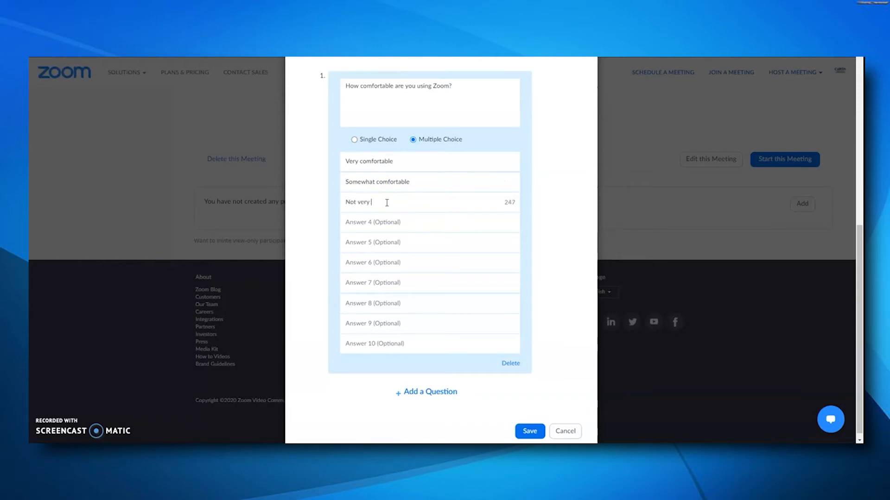
type(" comfortable")
scroll(540, 234, "down", 1)
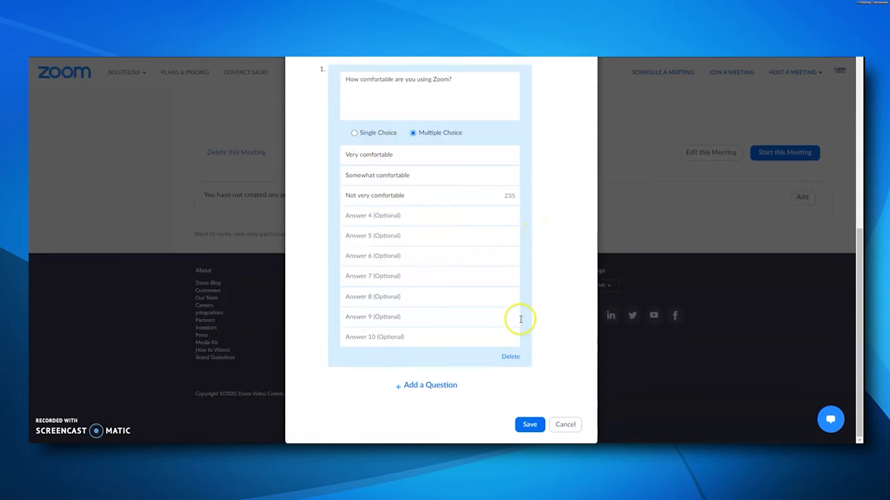
left_click(532, 426)
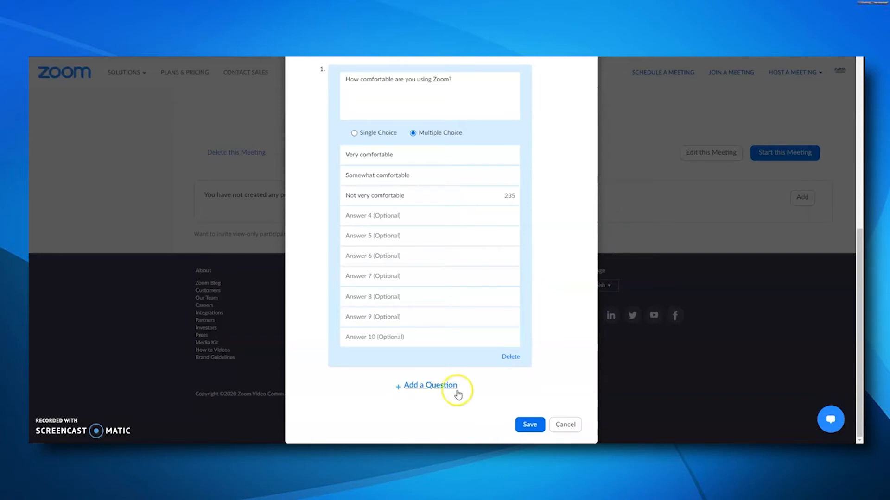
left_click(531, 432)
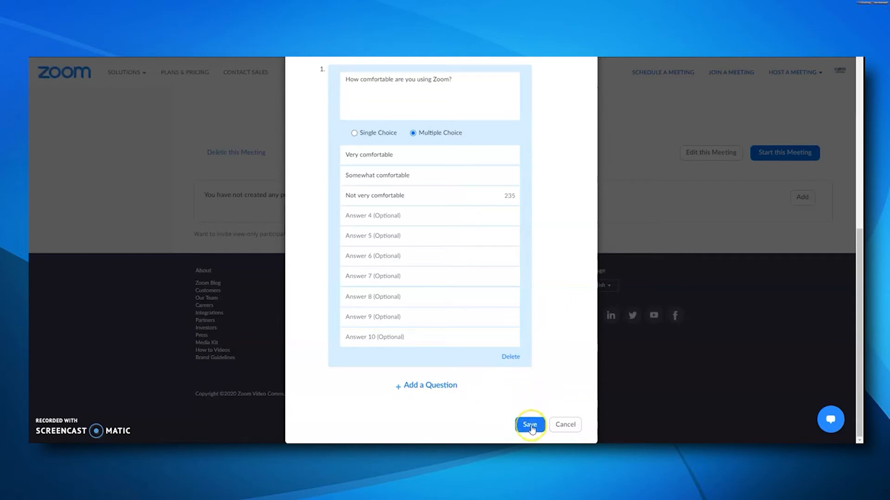
Save My Zoom Poll to the meeting and check it appears as Poll 1.
left_click(531, 427)
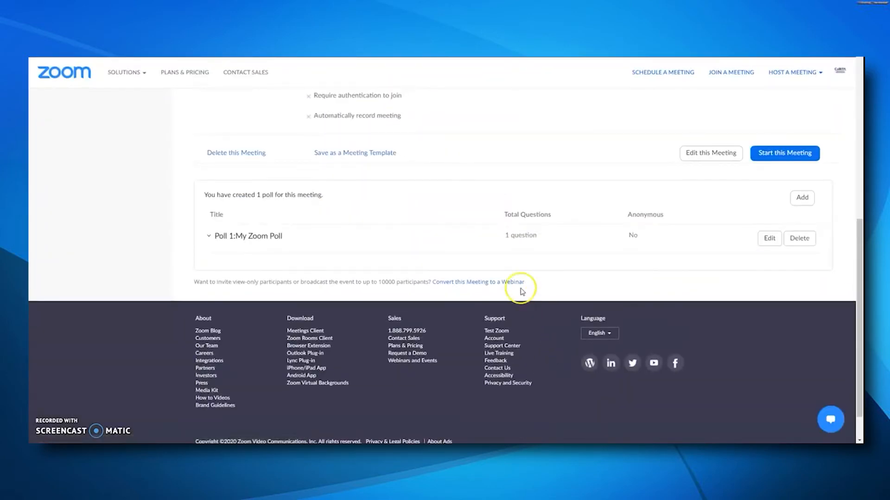
scroll(298, 274, "up", 4)
scroll(299, 277, "down", 3)
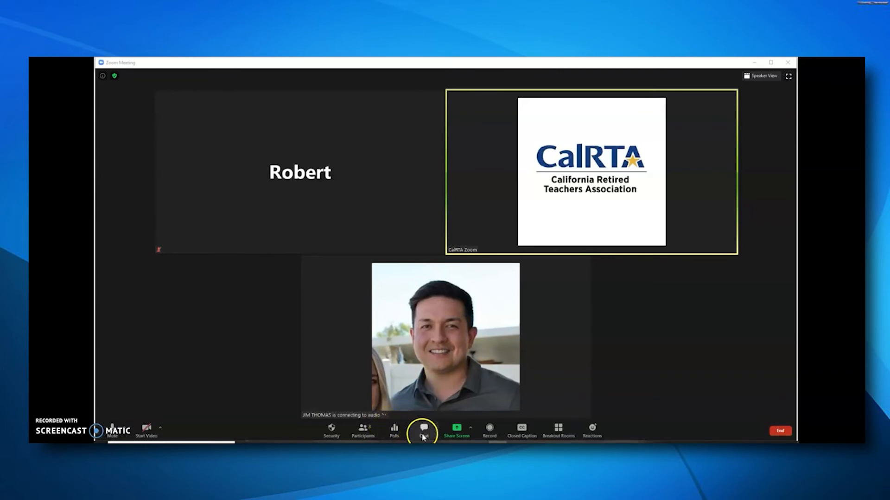
Open the in-meeting Polls window showing My Zoom Poll and its three answers.
left_click(397, 432)
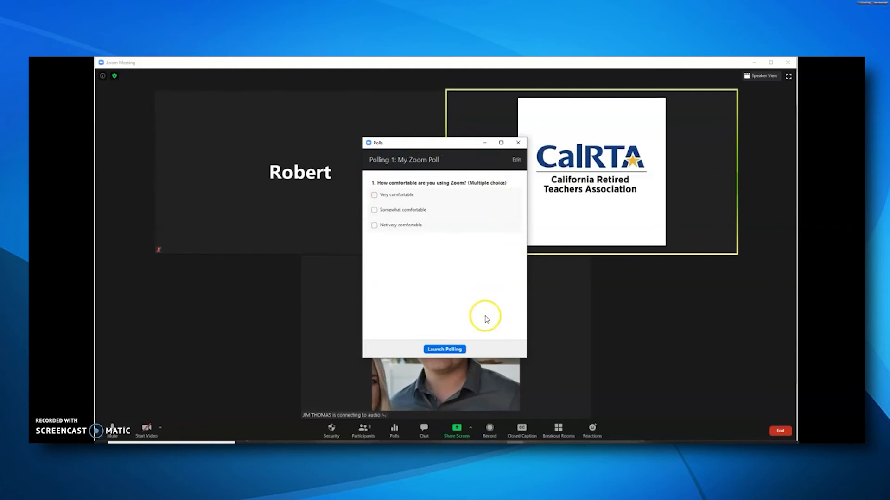
Launch My Zoom Poll, then end it after 2 votes (50% Very, 50% Somewhat comfortable).
left_click(453, 351)
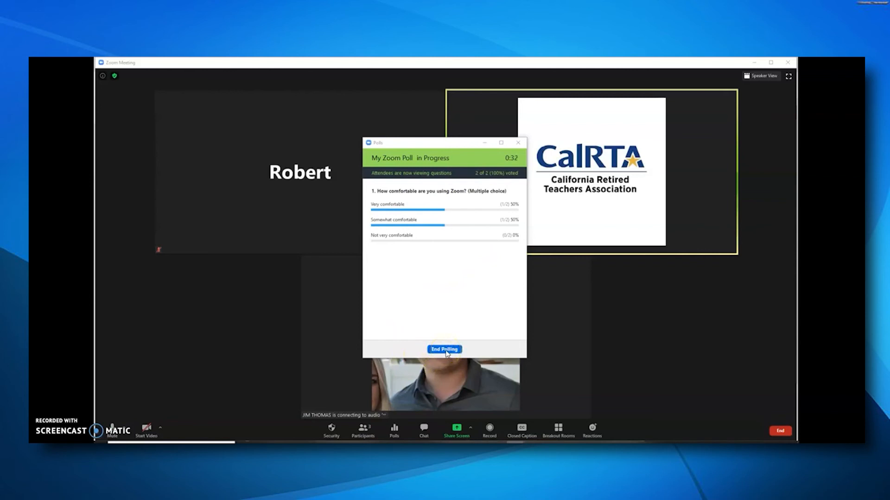
left_click(446, 350)
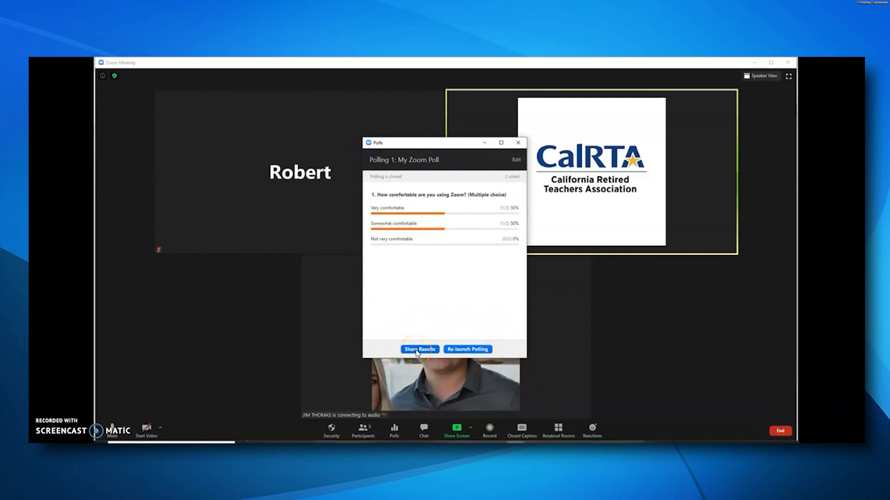
Share the poll results with attendees, stop sharing them, and close the Polls window.
left_click(418, 349)
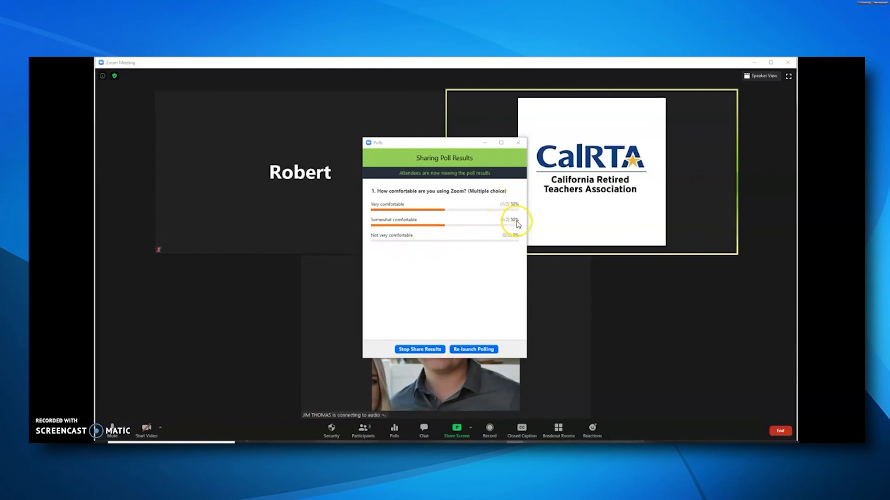
left_click(411, 351)
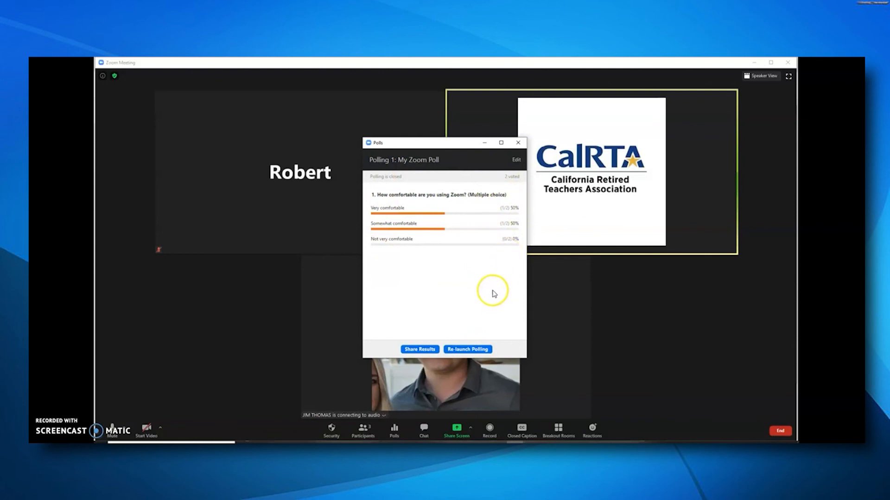
left_click(519, 143)
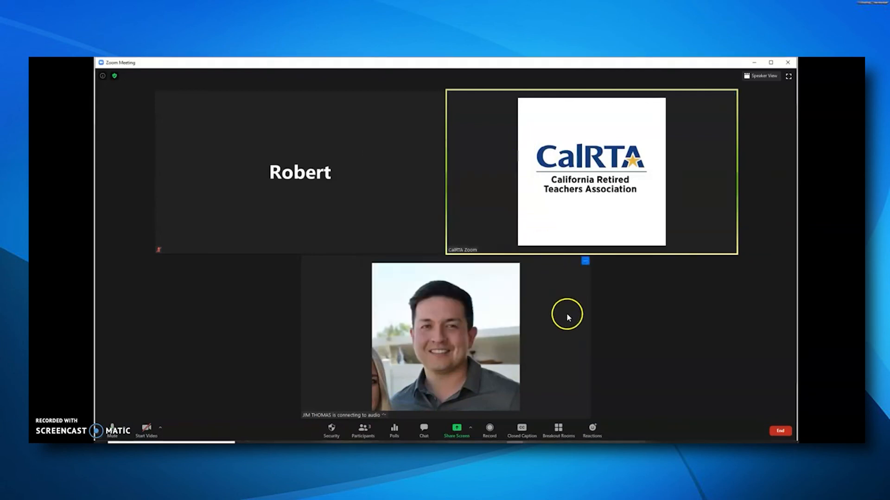